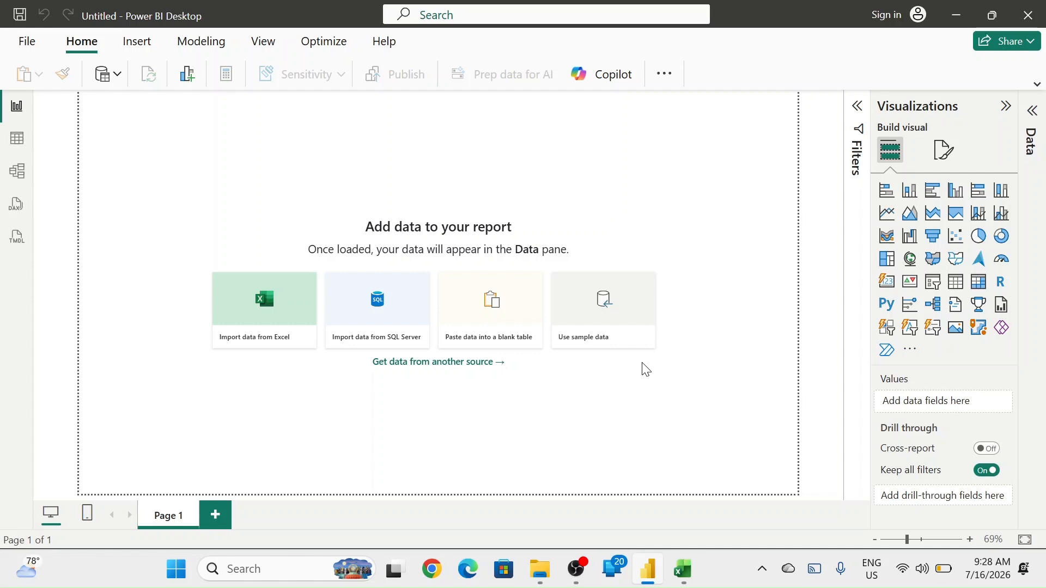
Try to import the Excel workbook Adidas US Sales Datasets from the DATA ANALYTICS folder in Documents
left_click(254, 313)
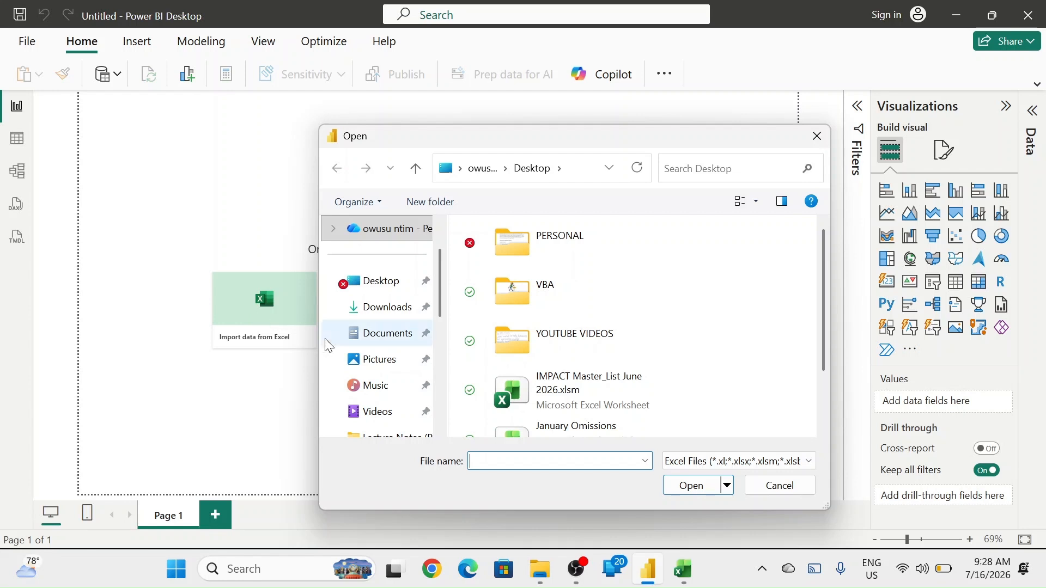
left_click(395, 337)
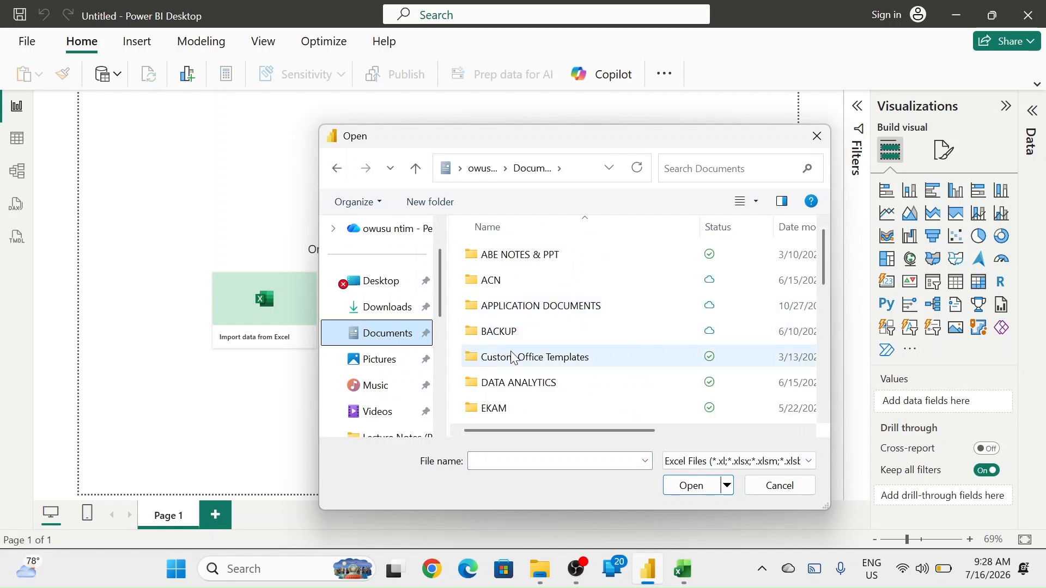
double_click(514, 383)
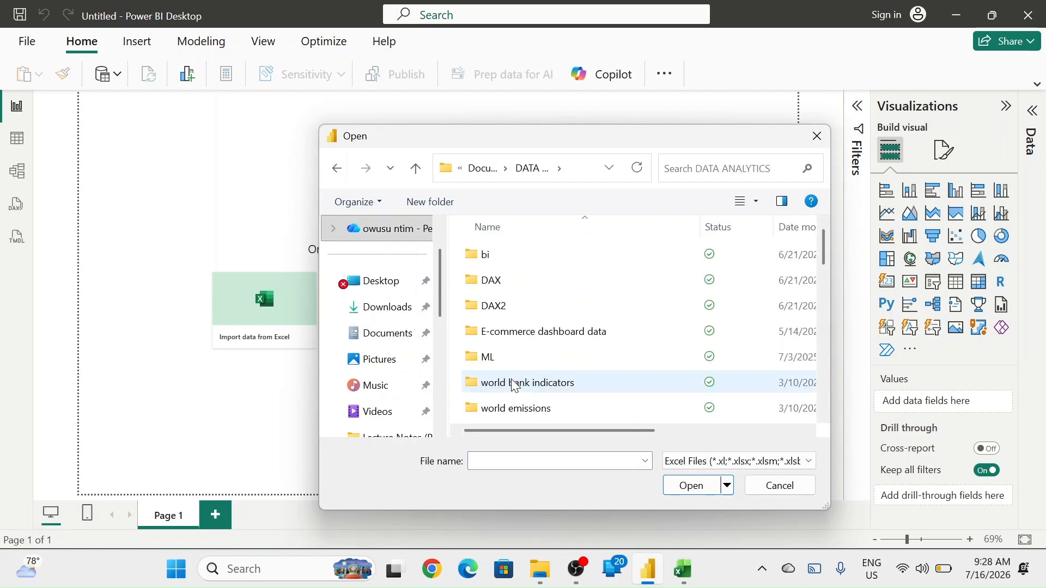
scroll(507, 343, "down", 2)
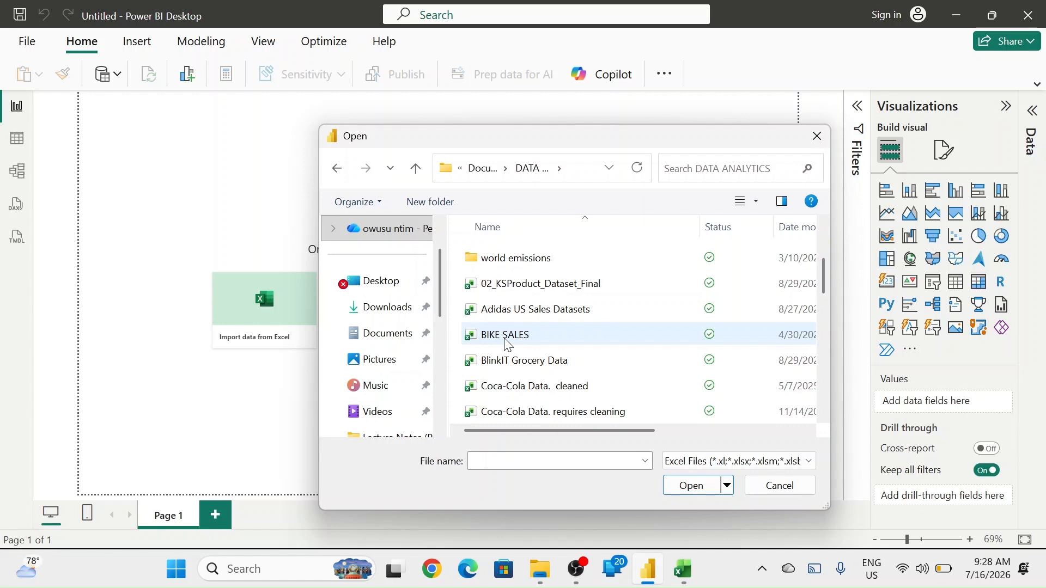
left_click(504, 314)
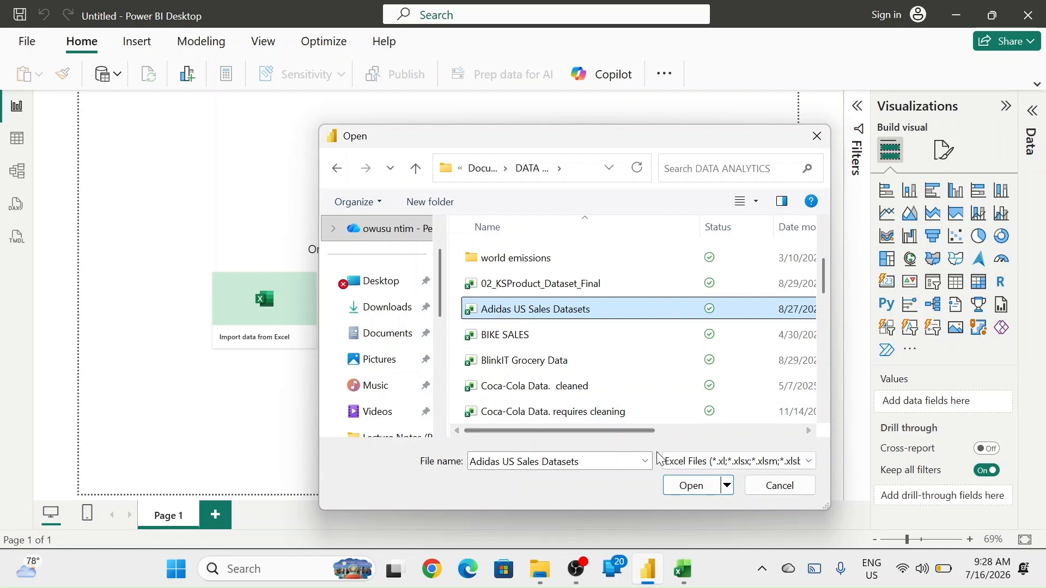
left_click(690, 484)
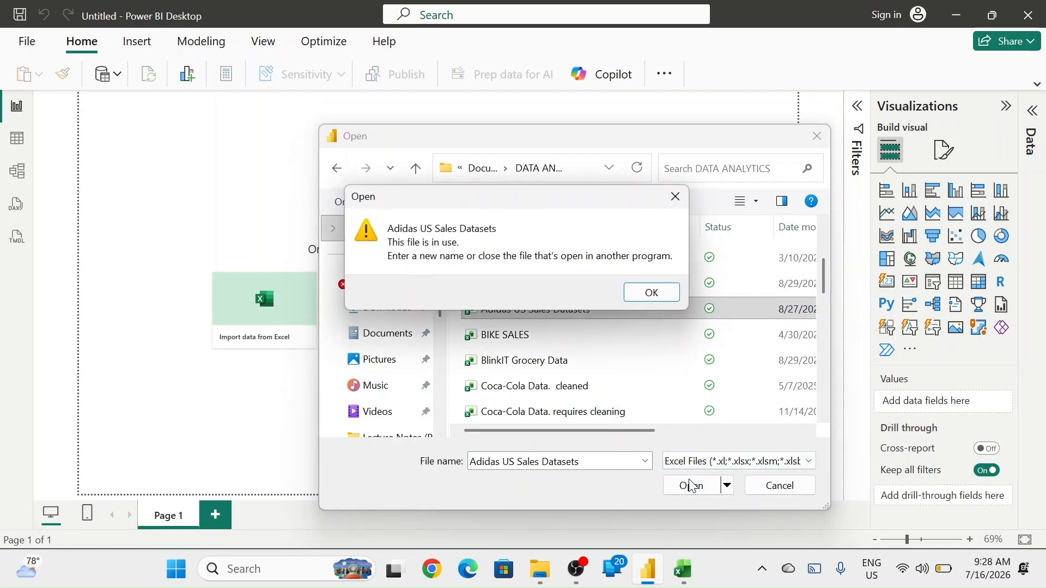
Close the Adidas US Sales Datasets workbook that is open in Excel and dismiss the file-in-use warning
mouse_move(680, 587)
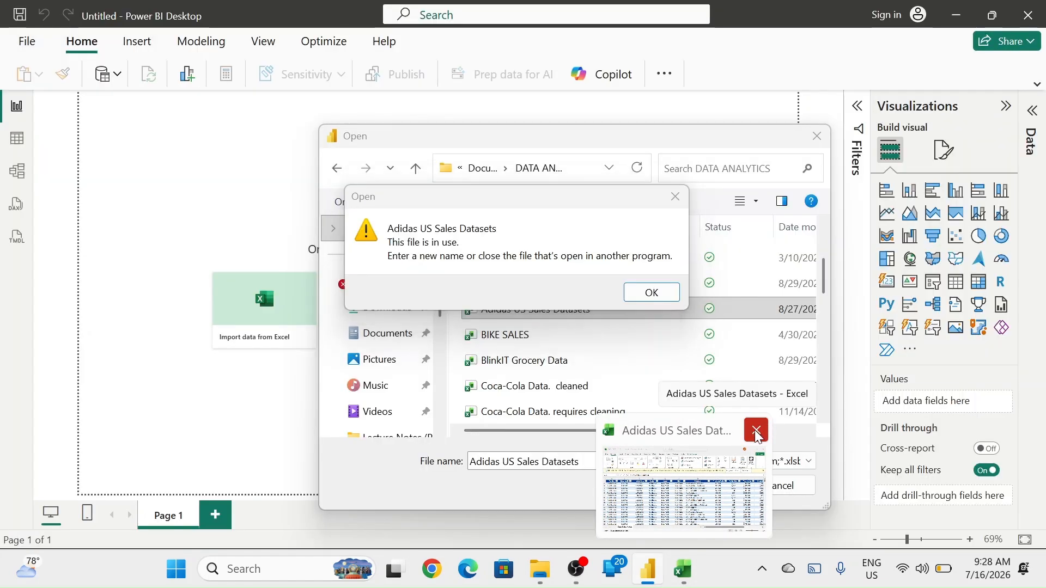
left_click(756, 431)
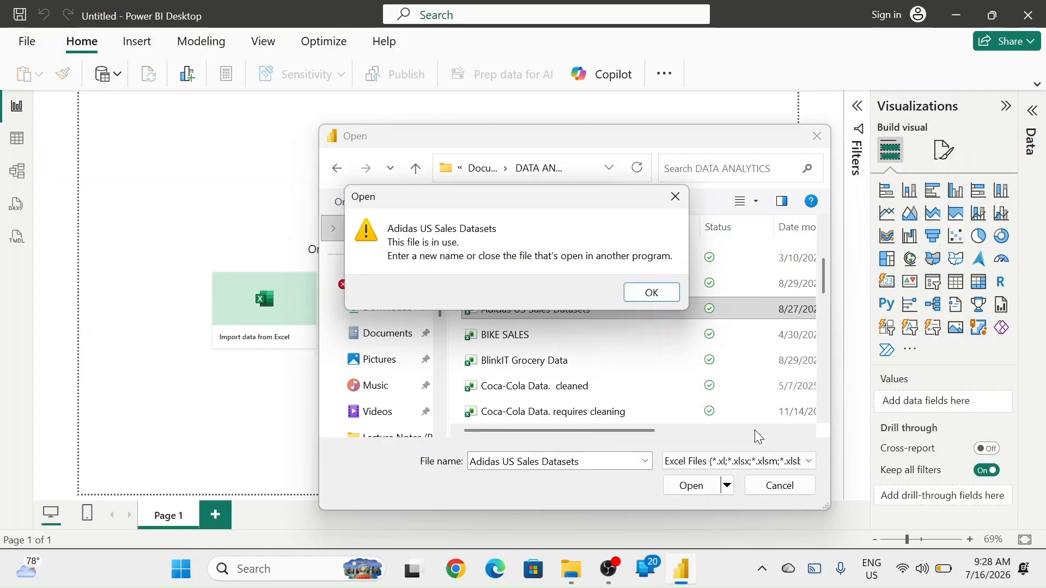
left_click(657, 293)
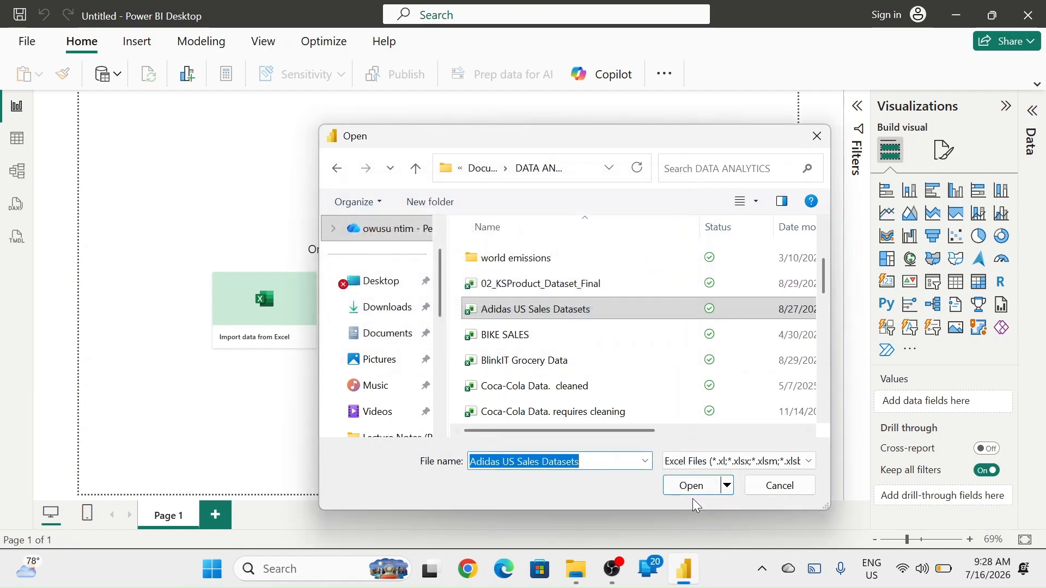
Open the Adidas US Sales Datasets workbook and load its Data Sales Adidas sheet into the report
left_click(690, 485)
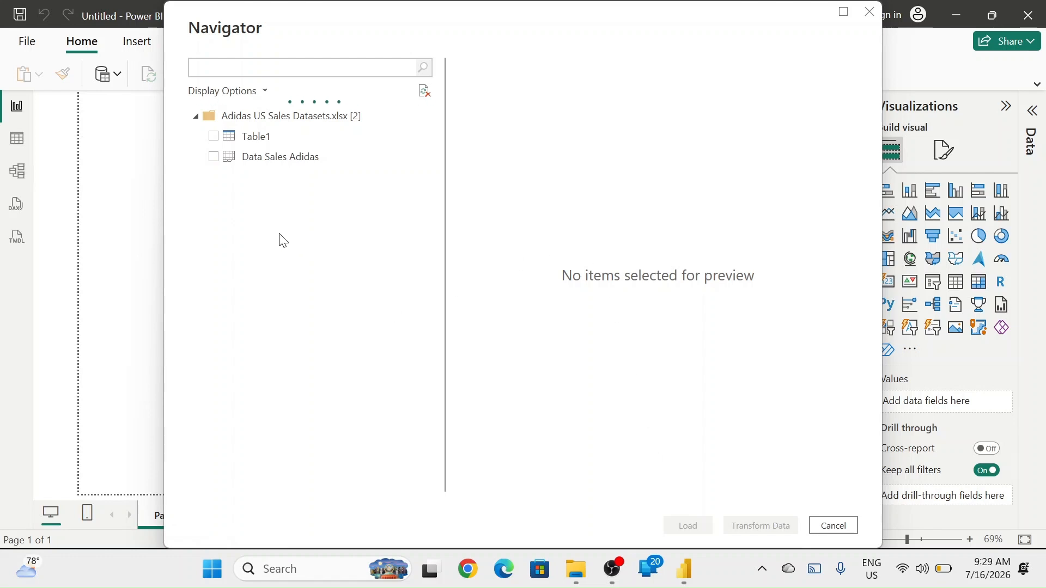
left_click(214, 157)
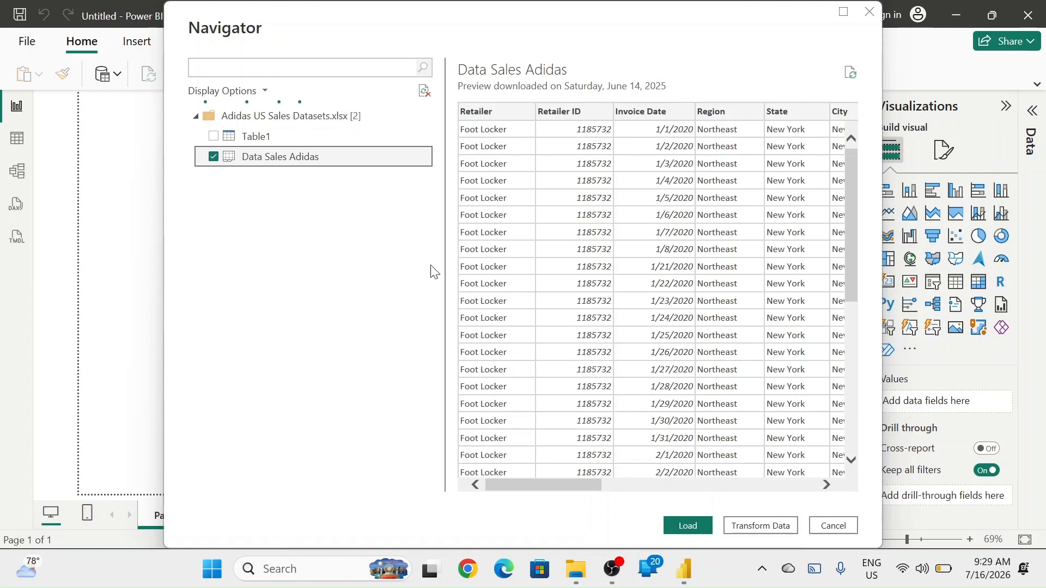
left_click(687, 526)
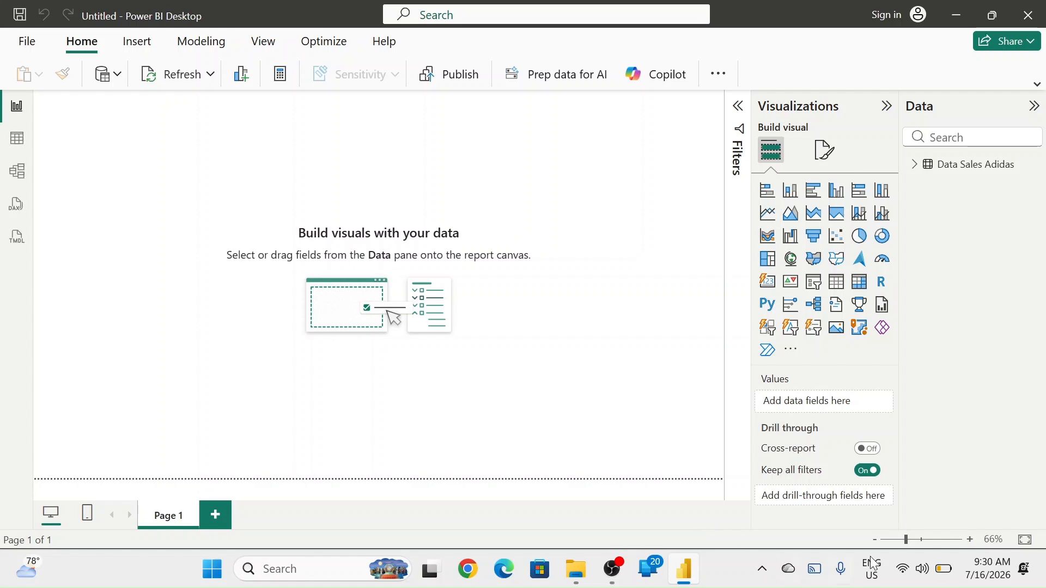
Create a stacked column chart with Retailer on the x-axis and Total Sales on the y-axis
left_click(915, 165)
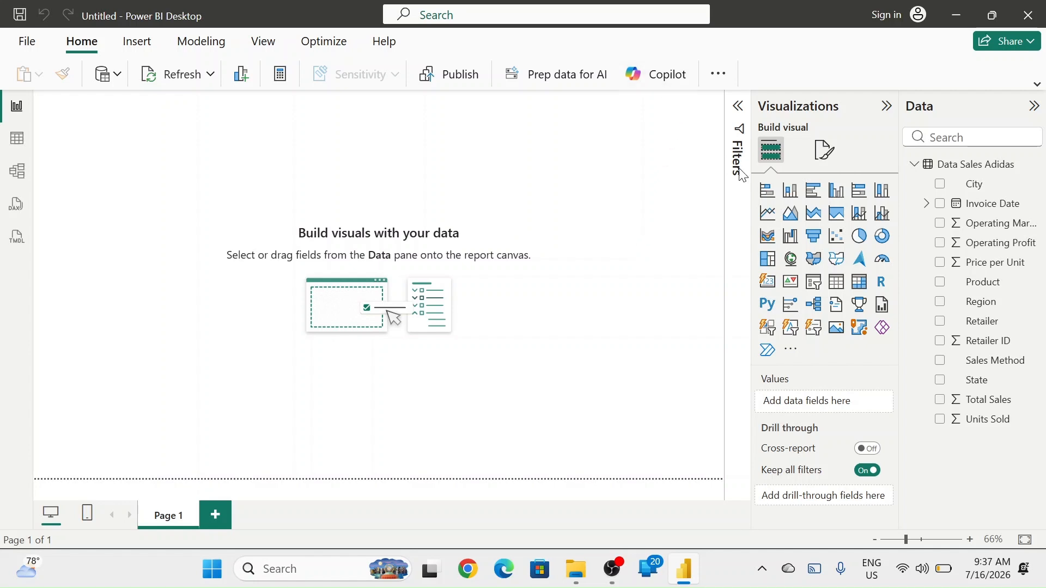
left_click(791, 192)
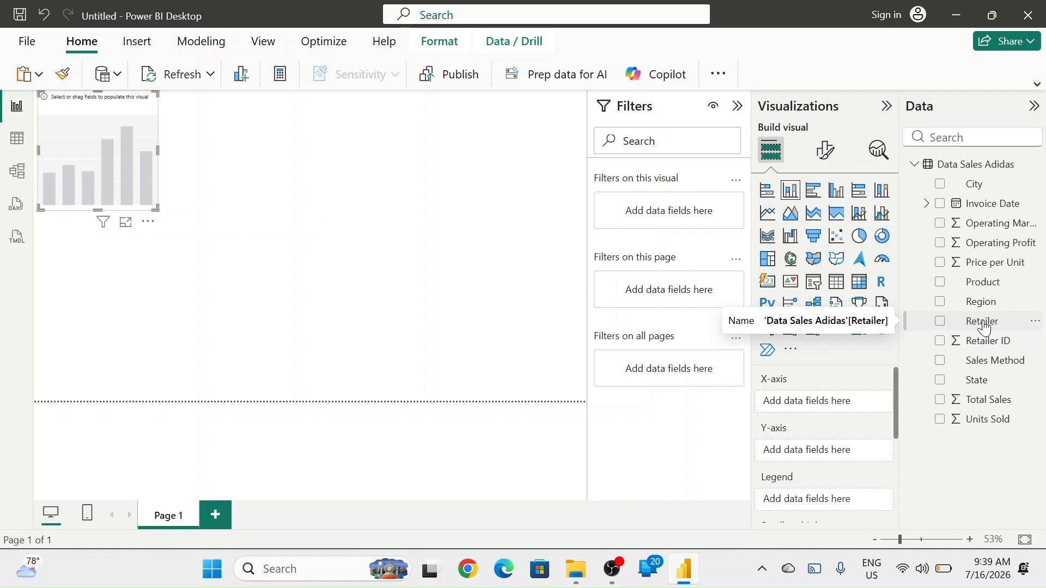
left_click_drag(985, 327, 832, 405)
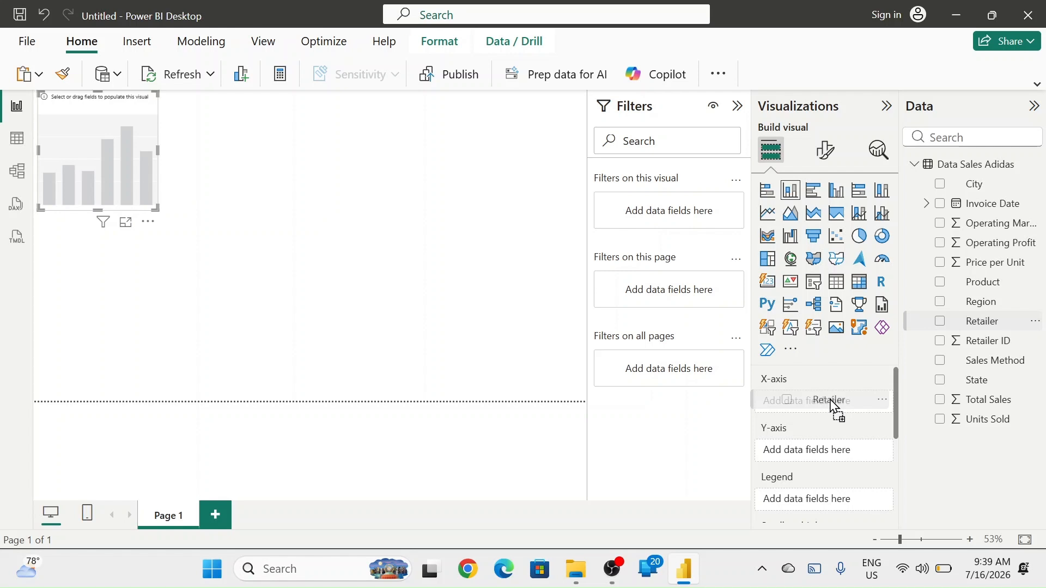
left_click_drag(833, 405, 832, 405)
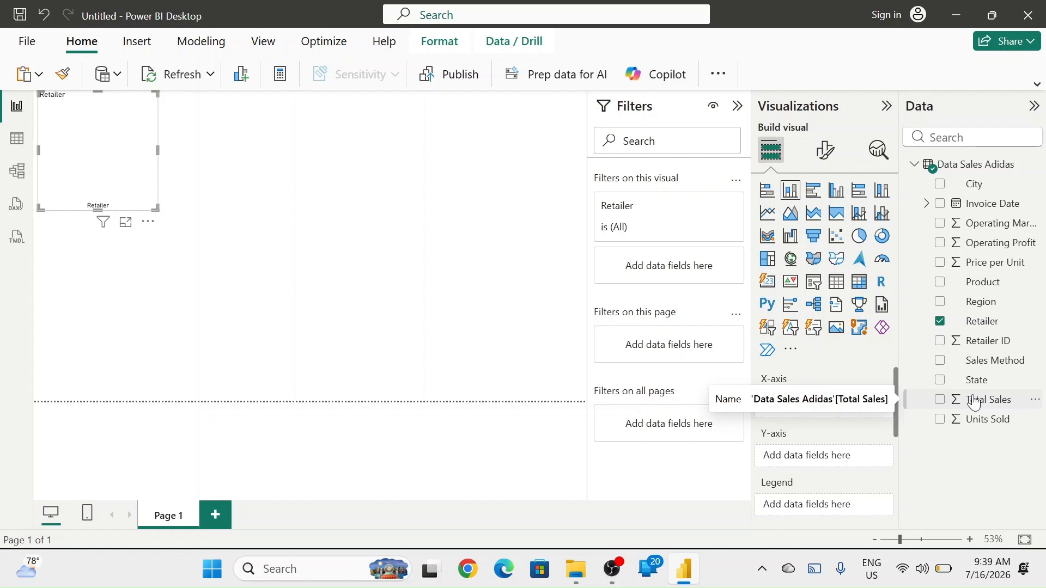
left_click_drag(975, 403, 823, 456)
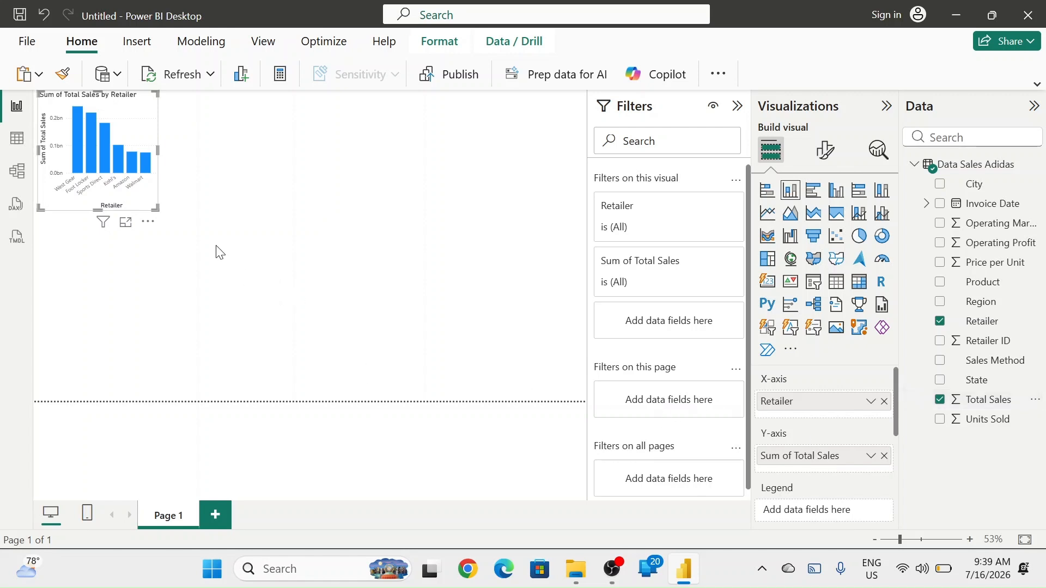
Enlarge the column chart of total sales by retailer until its retailer names fit horizontally, and deselect it
left_click_drag(156, 207, 229, 256)
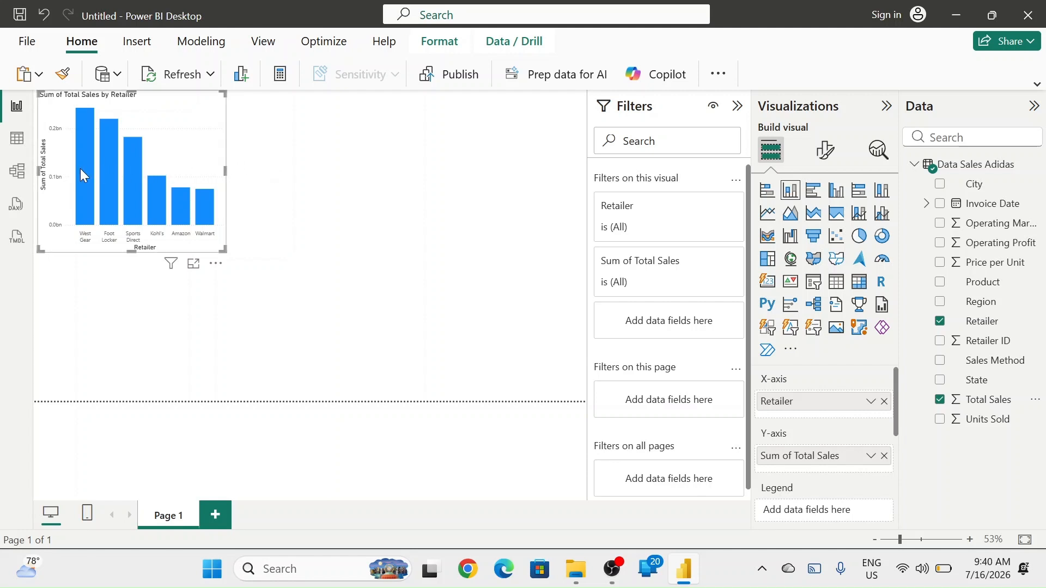
mouse_move(80, 169)
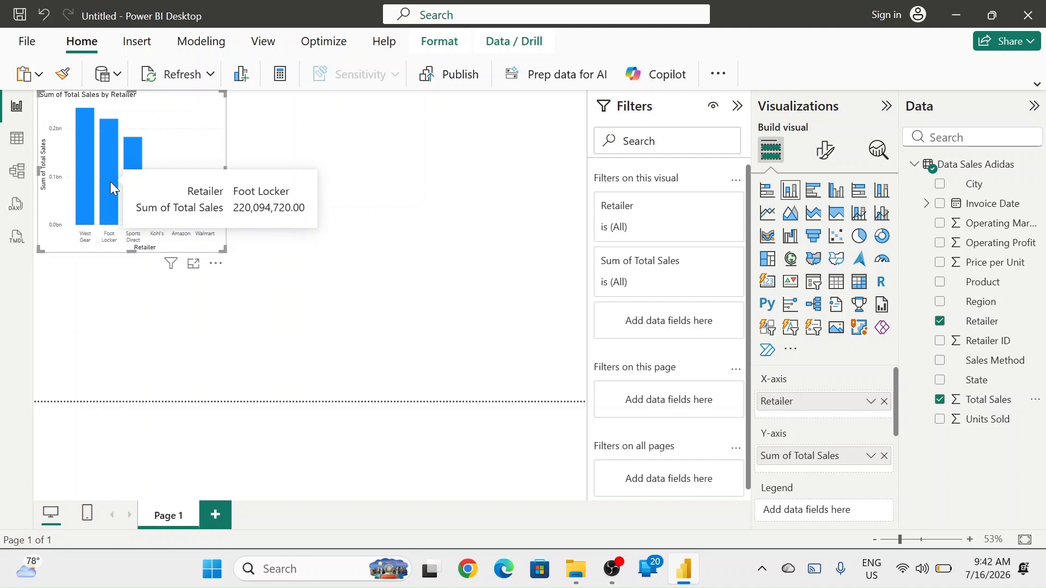
left_click(325, 165)
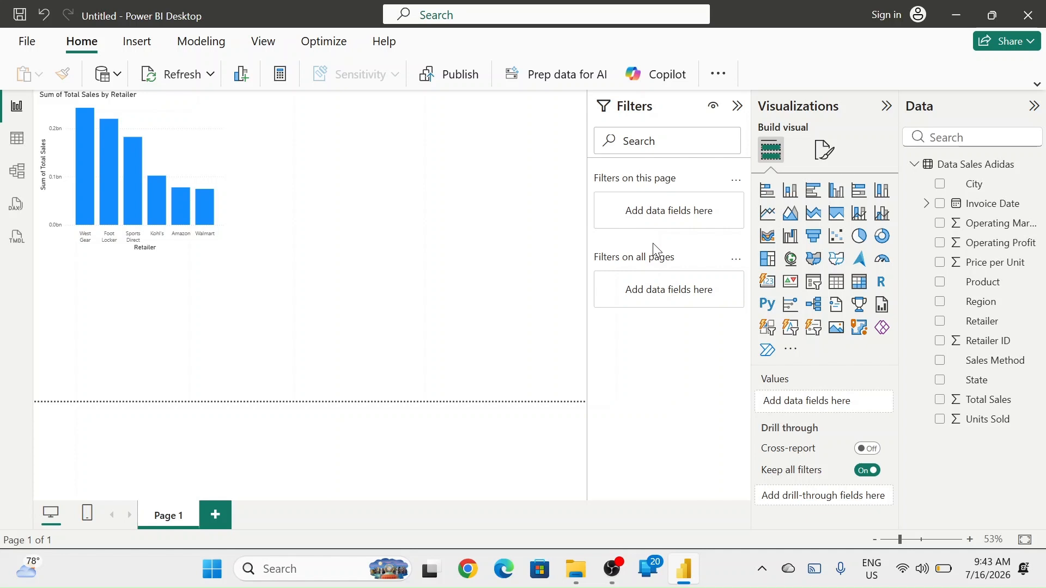
Add a line chart below the column chart with Invoice Date on the x-axis and Total Sales on the y-axis
left_click(774, 223)
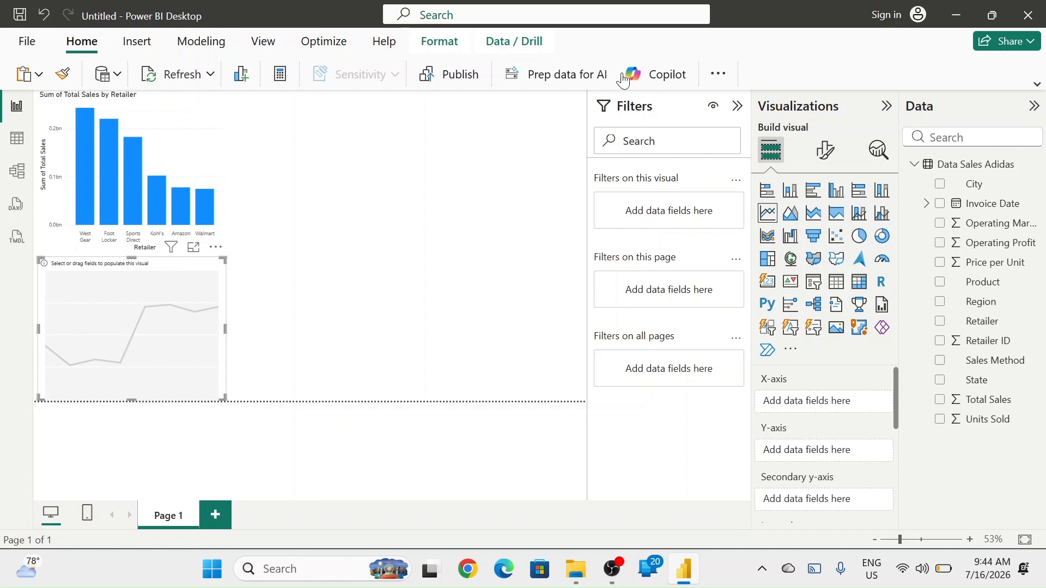
left_click(206, 143)
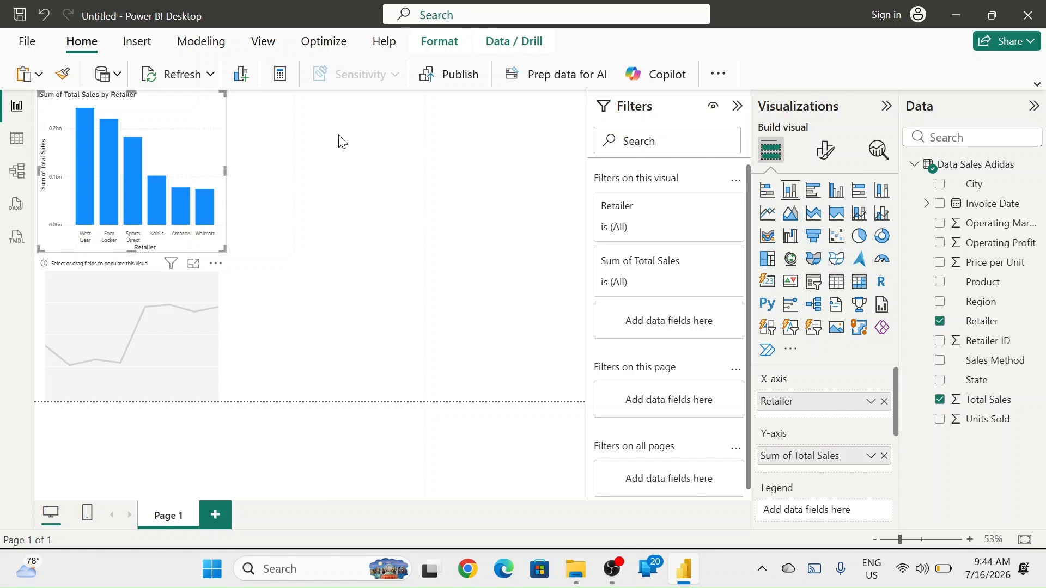
left_click(338, 158)
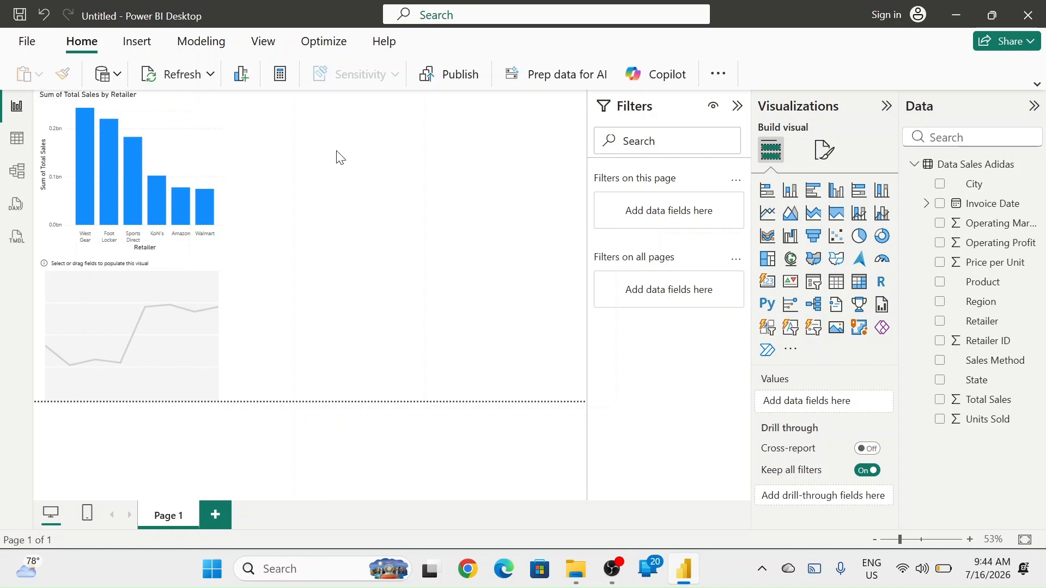
left_click(81, 288)
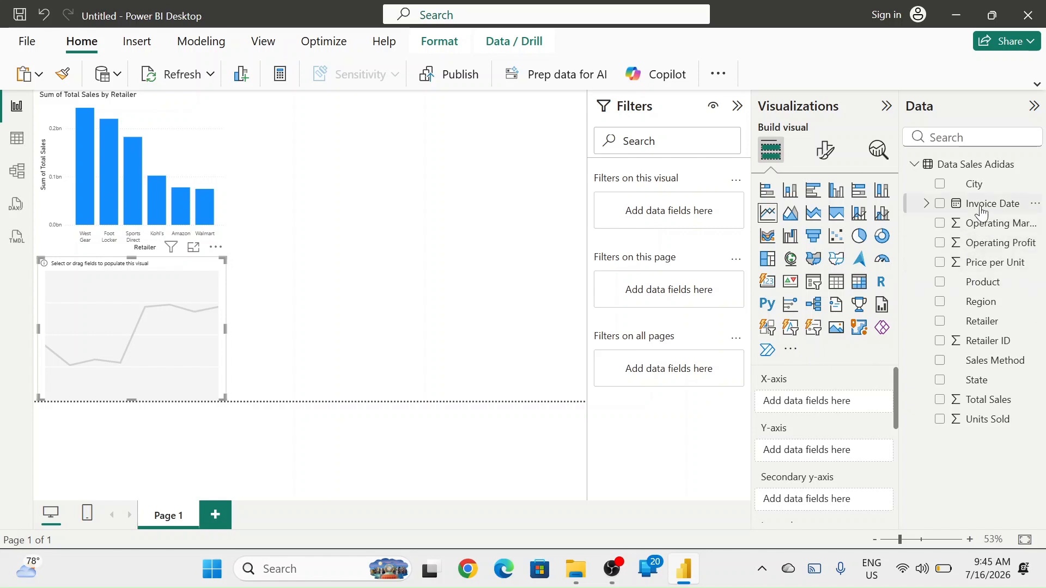
left_click_drag(986, 206, 832, 411)
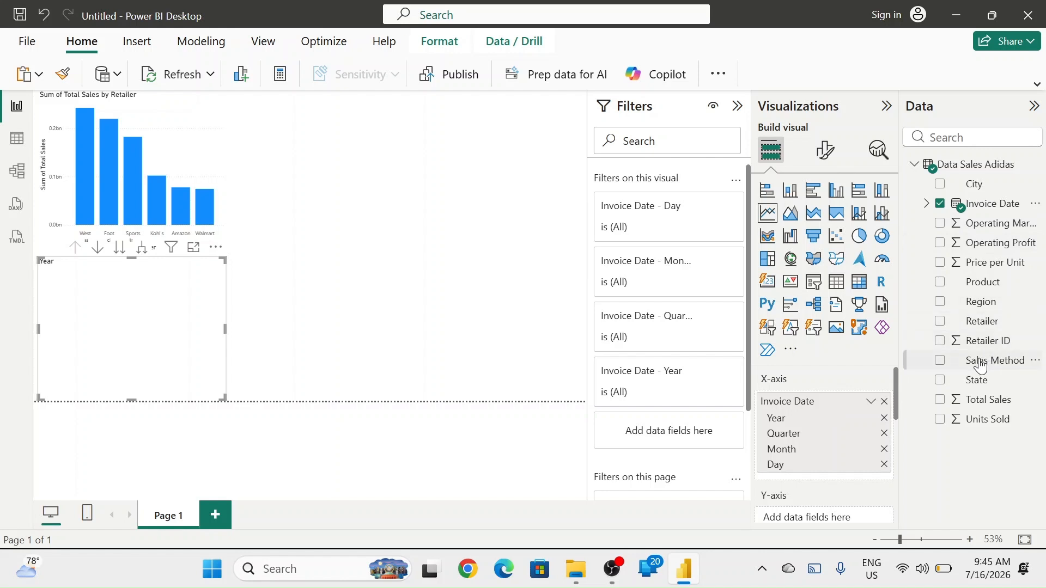
left_click_drag(981, 405, 830, 517)
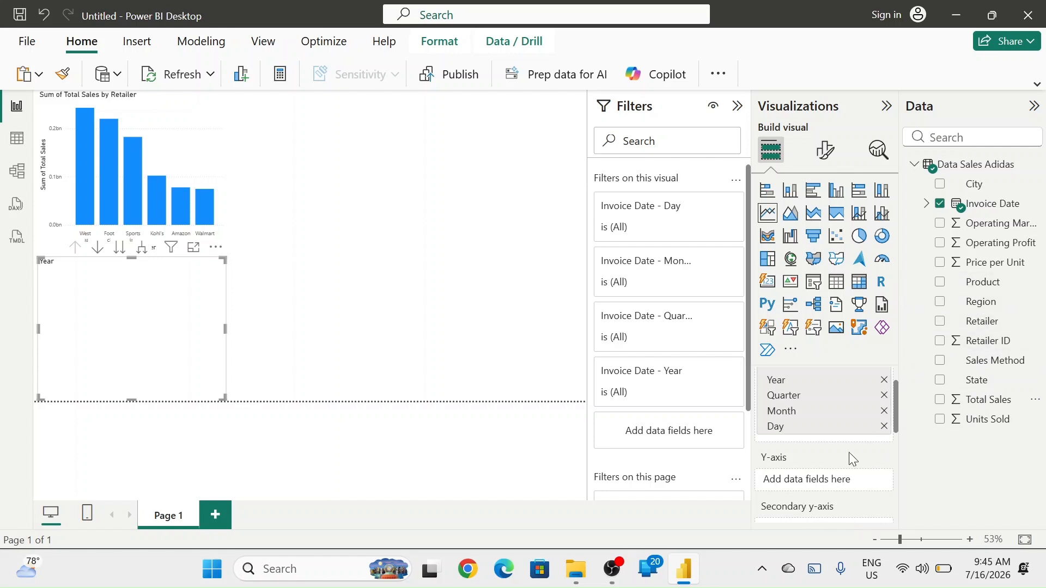
scroll(847, 463, "down", 2)
scroll(837, 497, "up", 1)
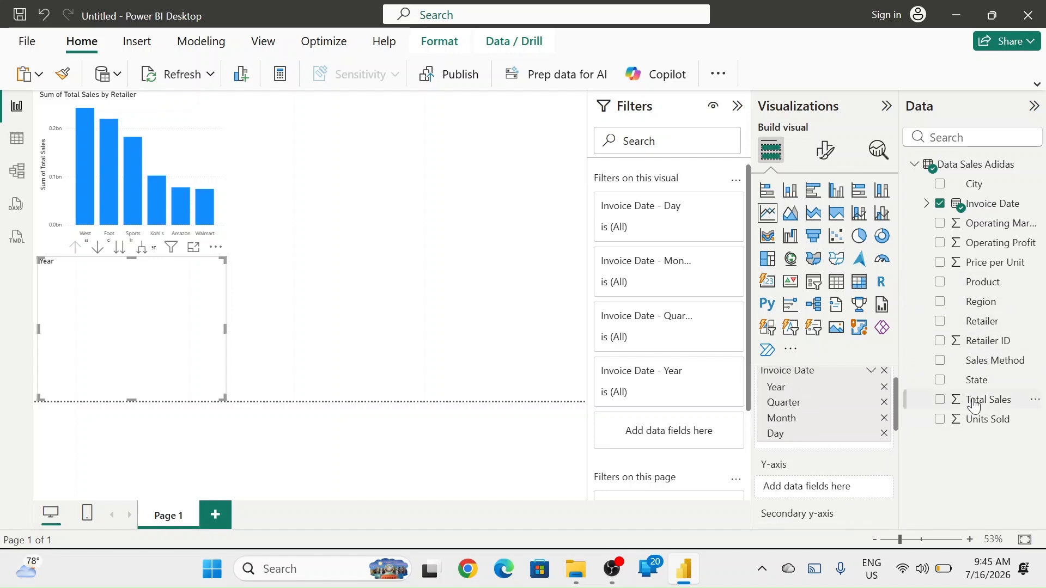
left_click_drag(993, 406, 840, 489)
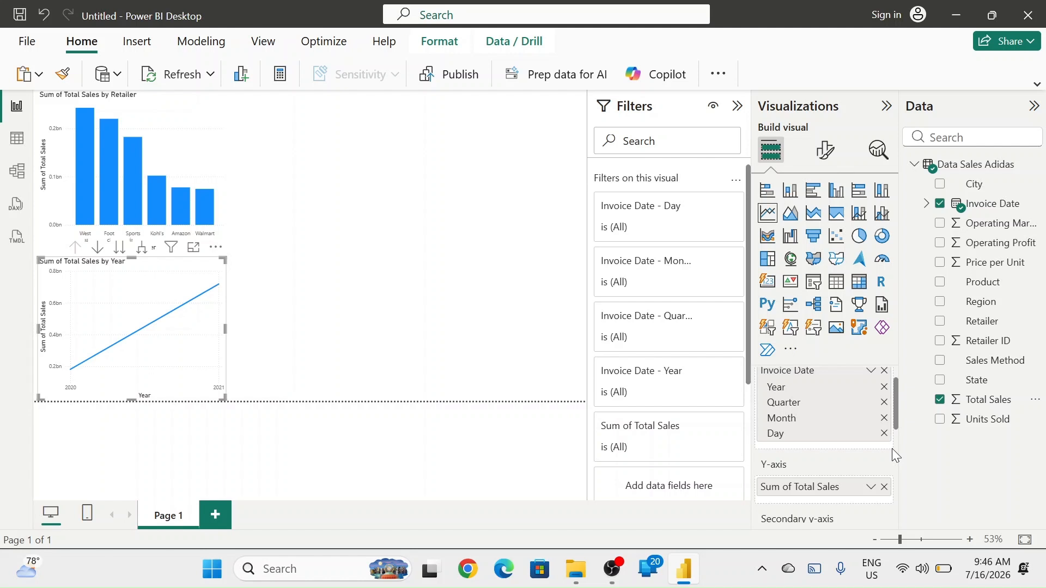
Remove the Year, Quarter and Day levels from the line chart's Invoice Date axis, keep only Month, and deselect the chart
left_click(884, 387)
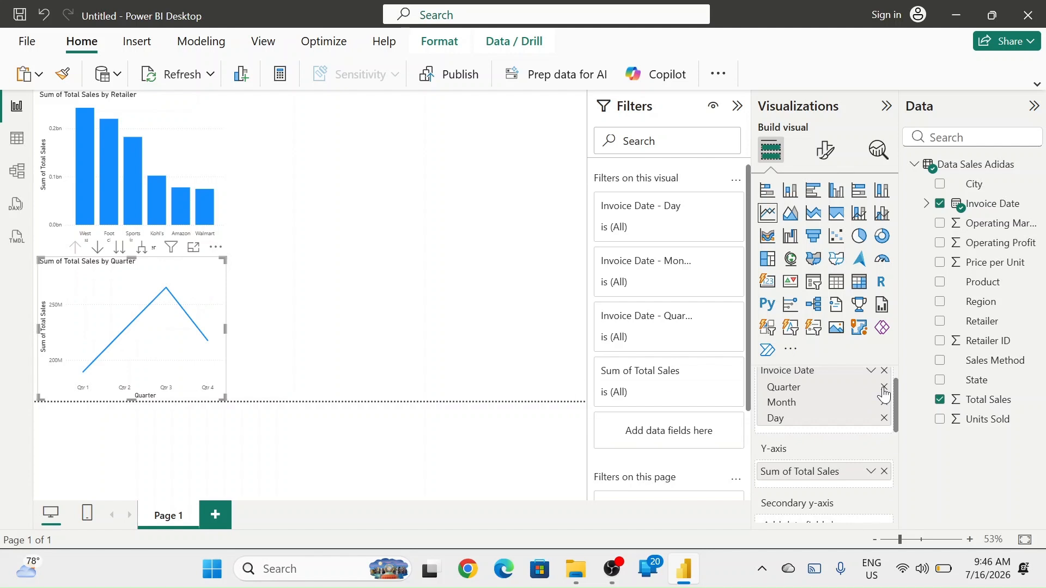
left_click(884, 389)
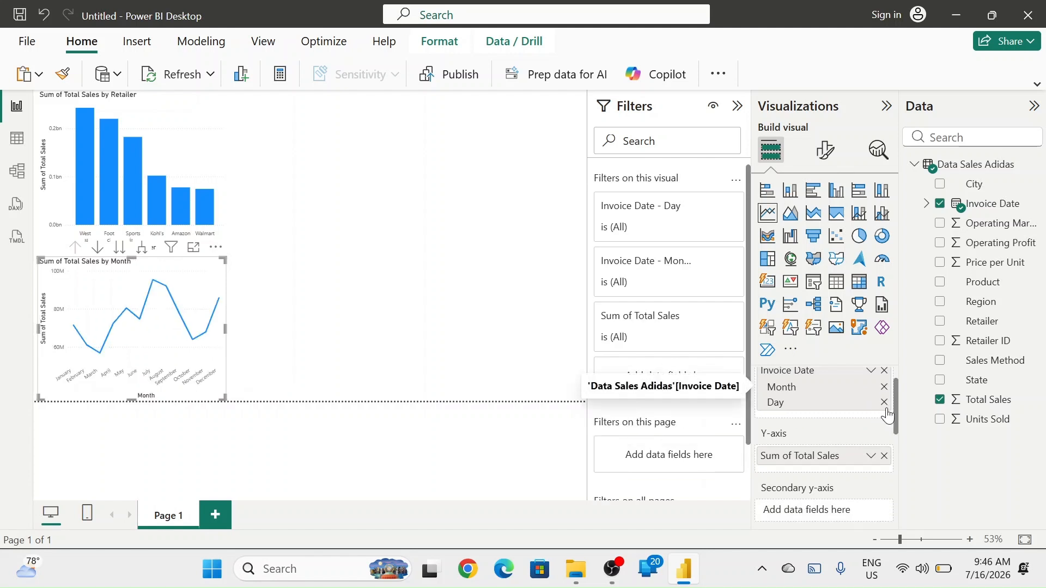
left_click(885, 403)
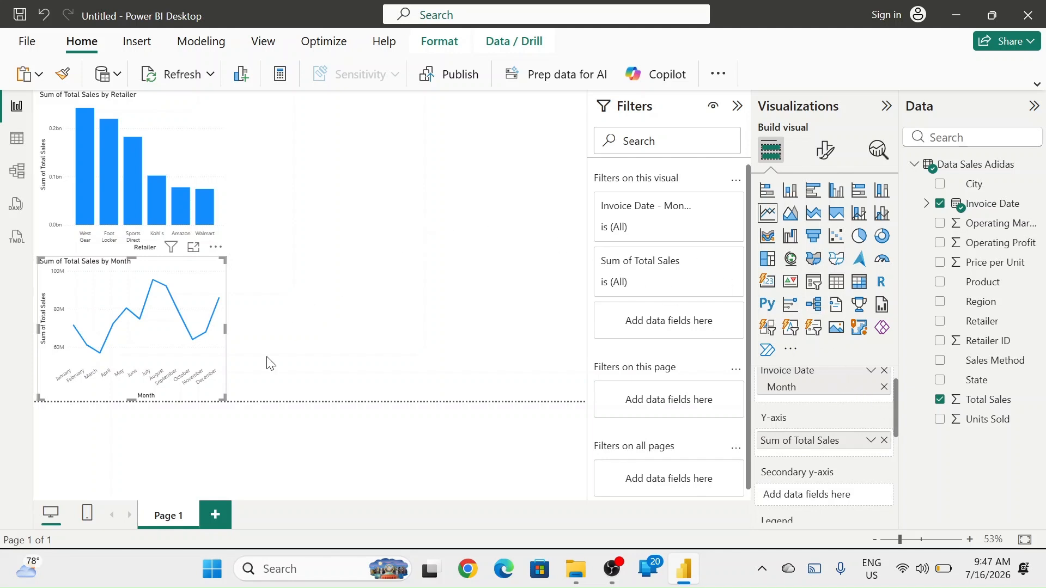
mouse_move(73, 324)
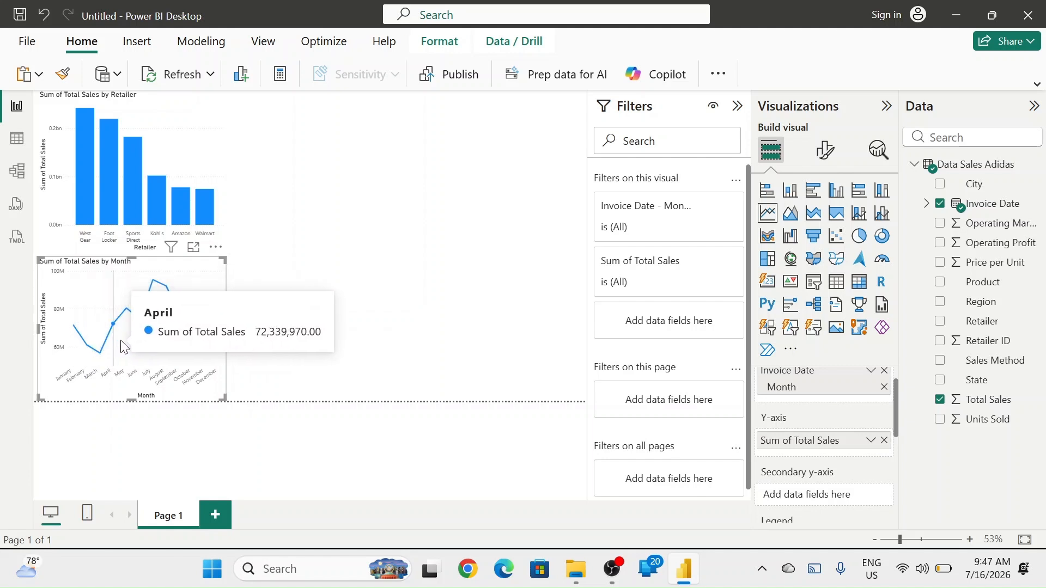
mouse_move(140, 347)
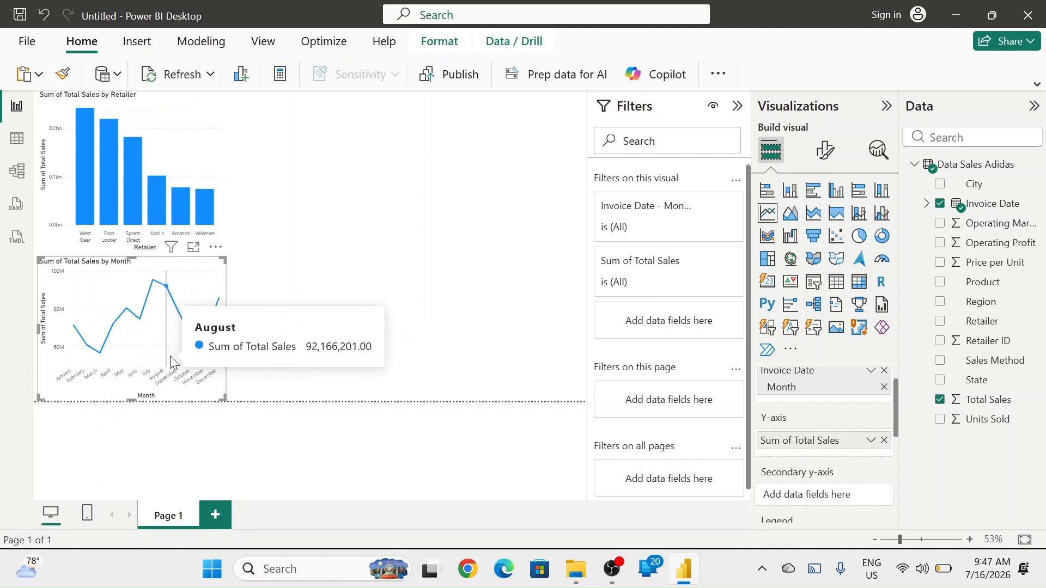
mouse_move(197, 362)
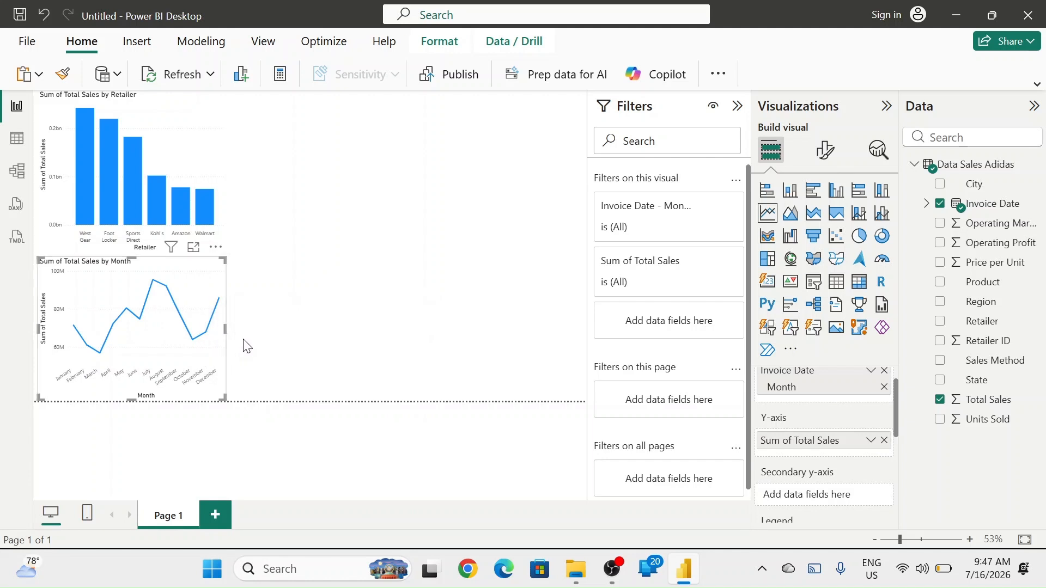
mouse_move(222, 341)
left_click(336, 190)
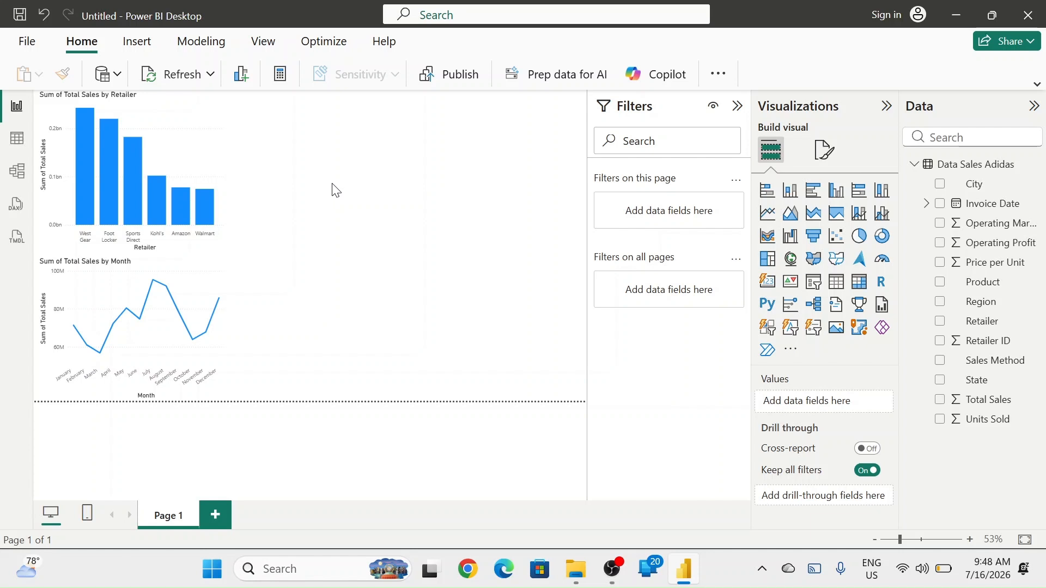
Add a pie chart beside the retailer column chart with Sales Method as the legend and Total Sales as the values
left_click(861, 237)
left_click(472, 187)
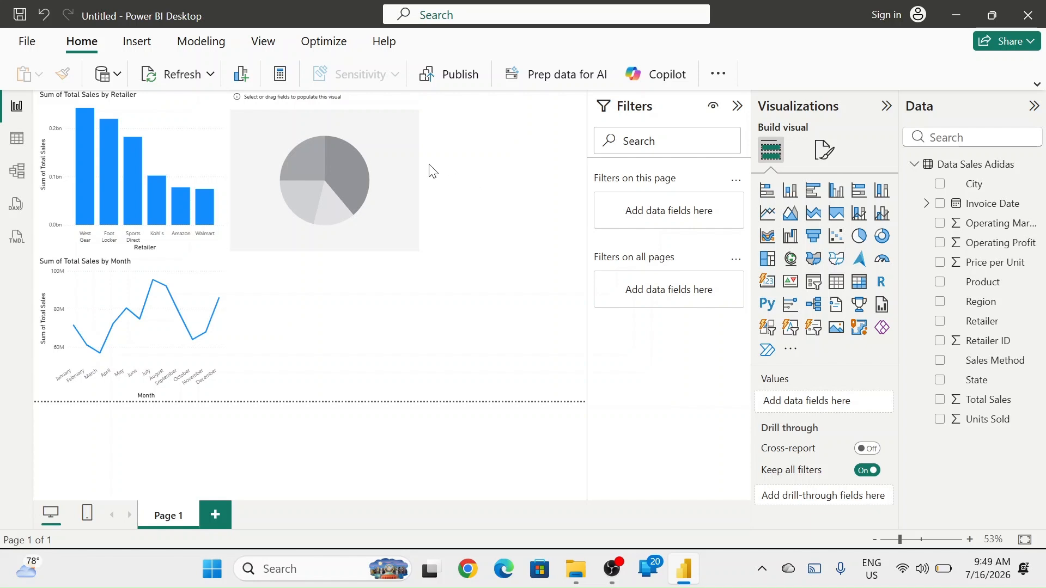
left_click(389, 157)
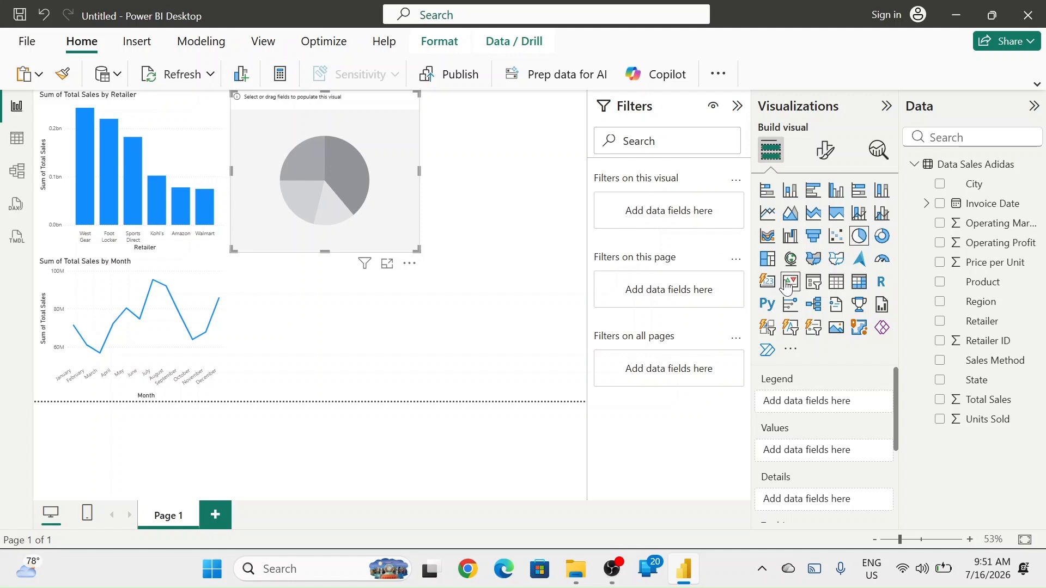
left_click_drag(965, 361, 822, 407)
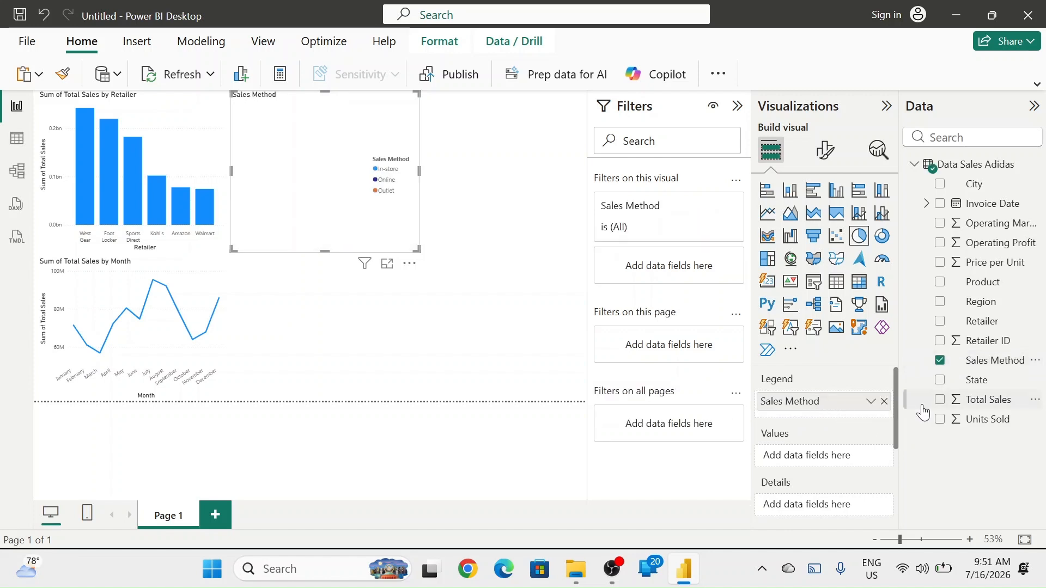
left_click_drag(990, 406, 836, 457)
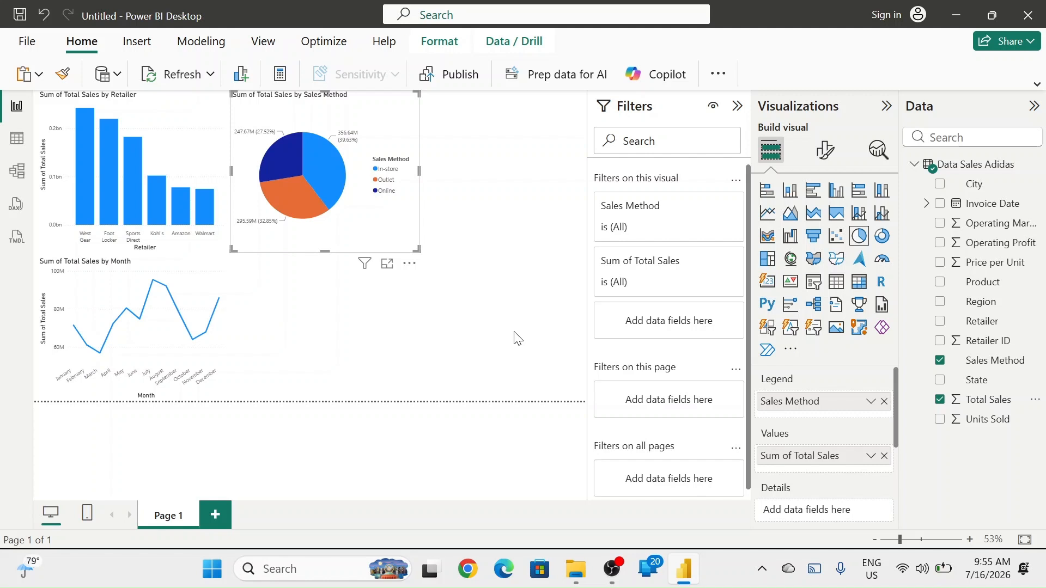
Try to convert the sales method pie chart to a stacked column chart, and undo the conversion
left_click(792, 192)
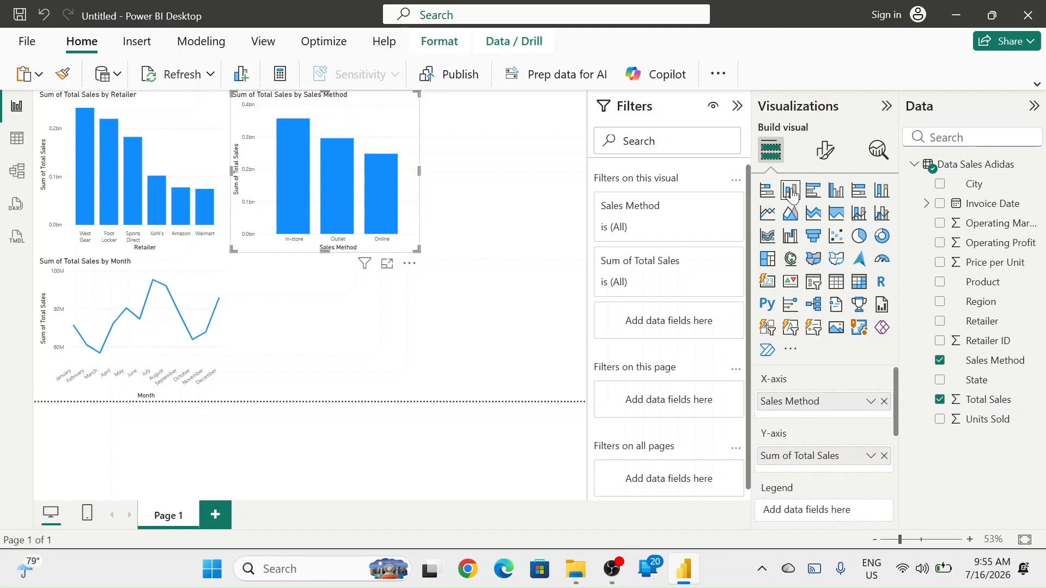
key("ctrl+z")
Add a separate stacked column chart below the pie chart with Product on the x-axis and Total Sales on the y-axis
left_click(428, 298)
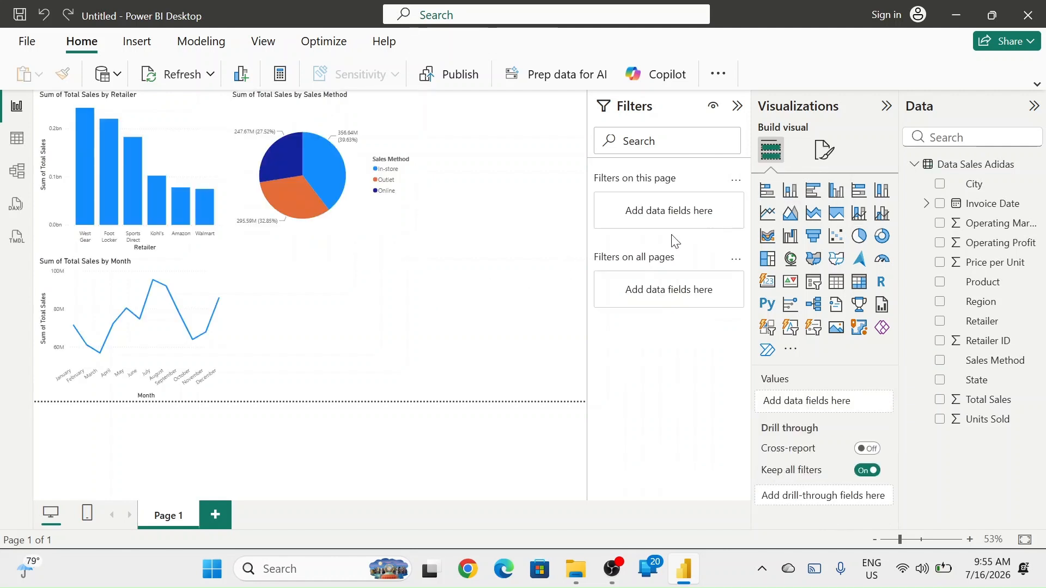
left_click(792, 197)
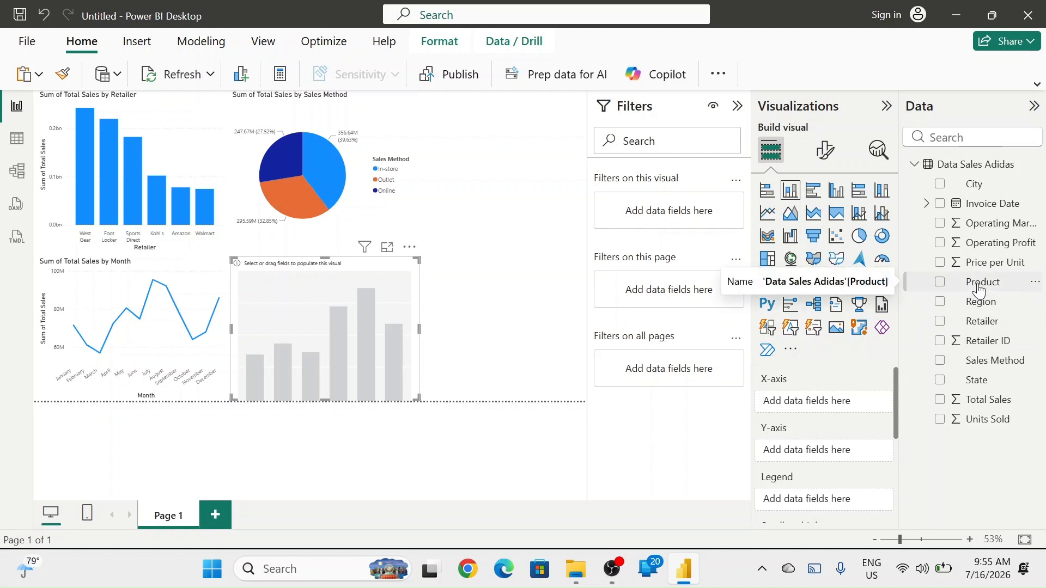
left_click_drag(979, 292, 835, 404)
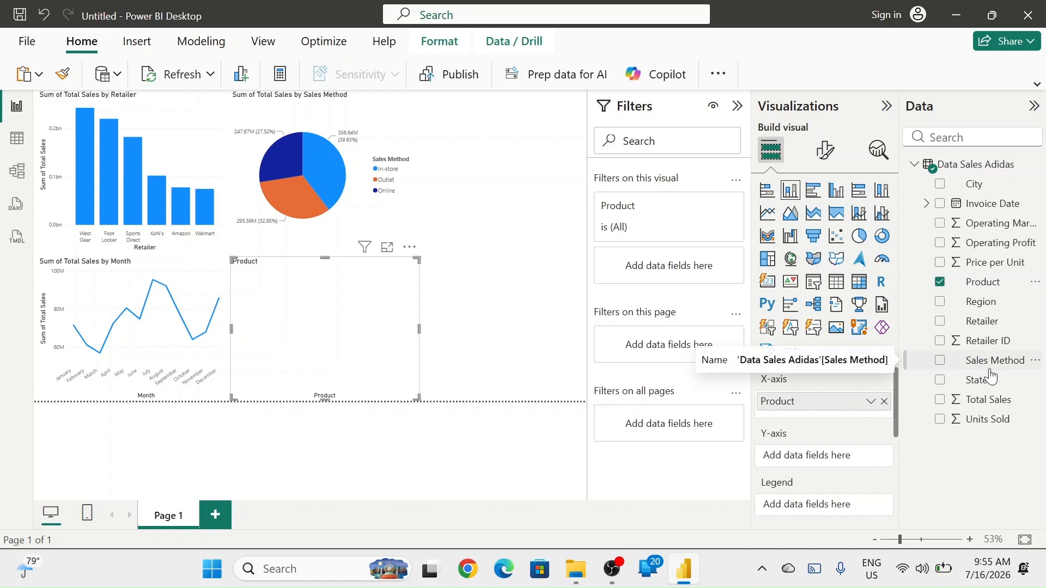
left_click_drag(978, 402, 825, 457)
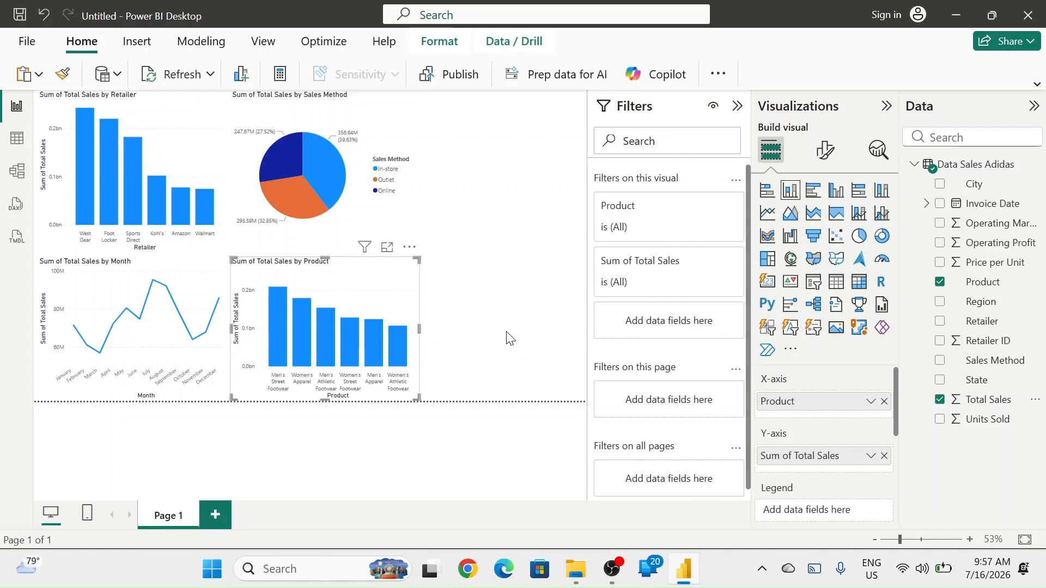
mouse_move(611, 572)
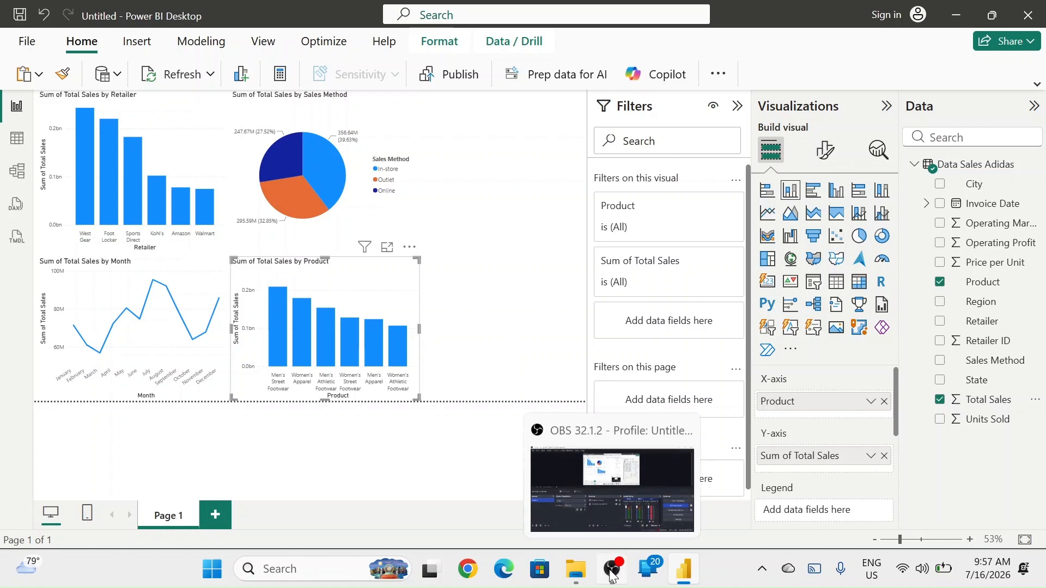